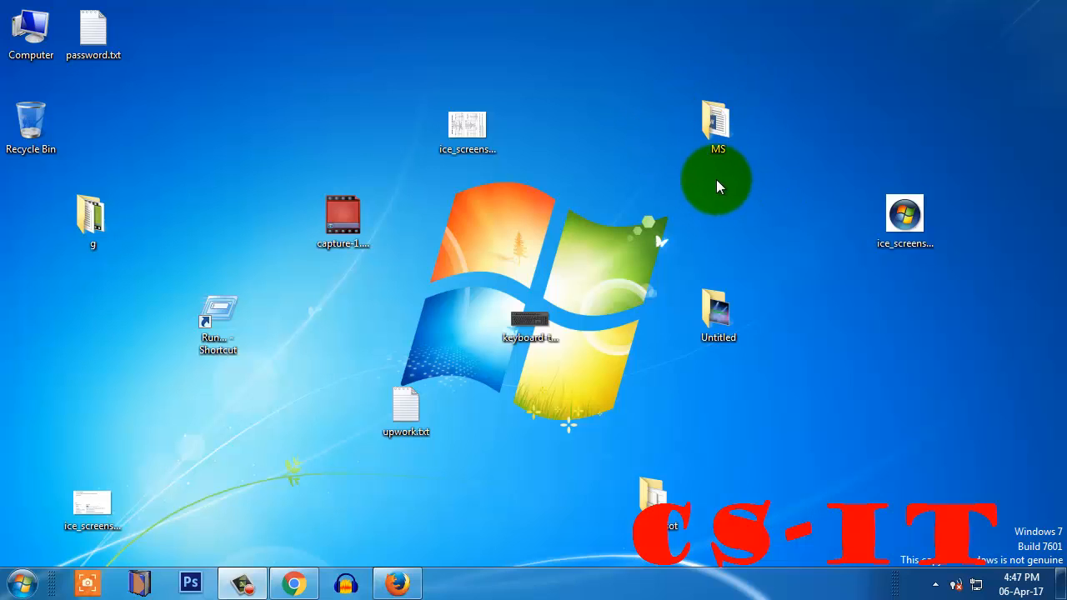
Place the MS folder directly above Untitled, move Recycle Bin away and back, and put ice_screenshot_20170406-151311.png below the g folder.
{"action": "left_click_drag", "start_coordinate": [715, 125], "coordinate": [737, 215]}
{"action": "left_click_drag", "start_coordinate": [38, 117], "coordinate": [283, 125]}
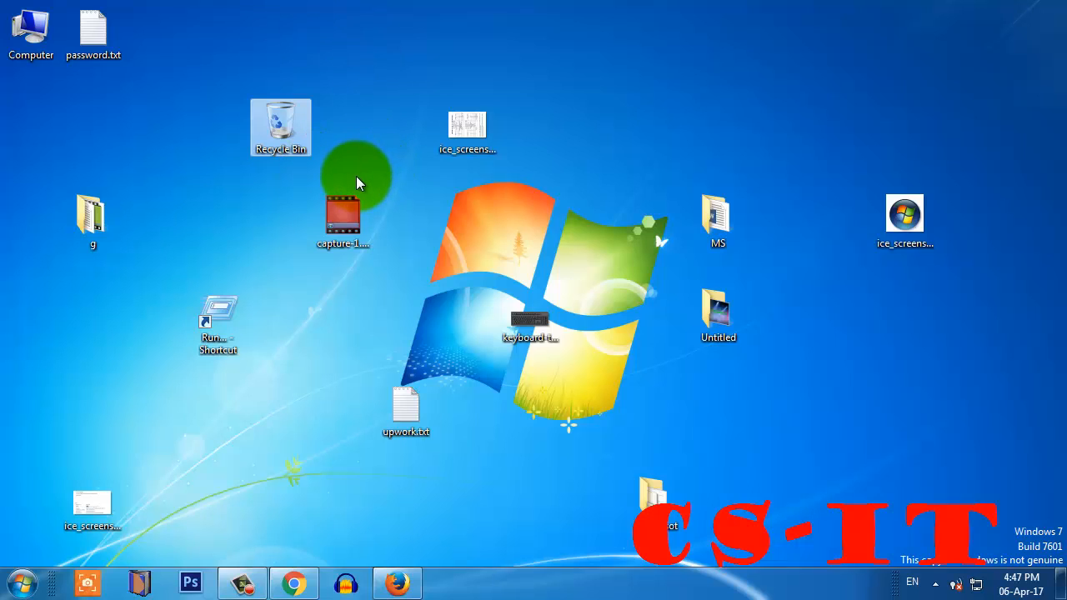
{"action": "left_click_drag", "start_coordinate": [278, 127], "coordinate": [47, 134]}
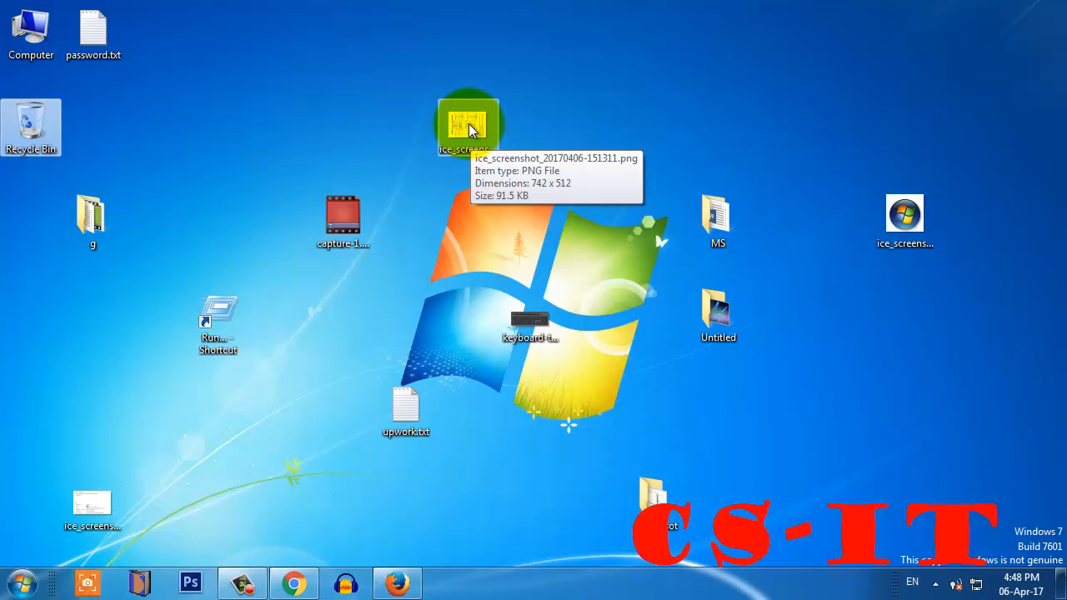
{"action": "left_click_drag", "start_coordinate": [468, 127], "coordinate": [121, 310]}
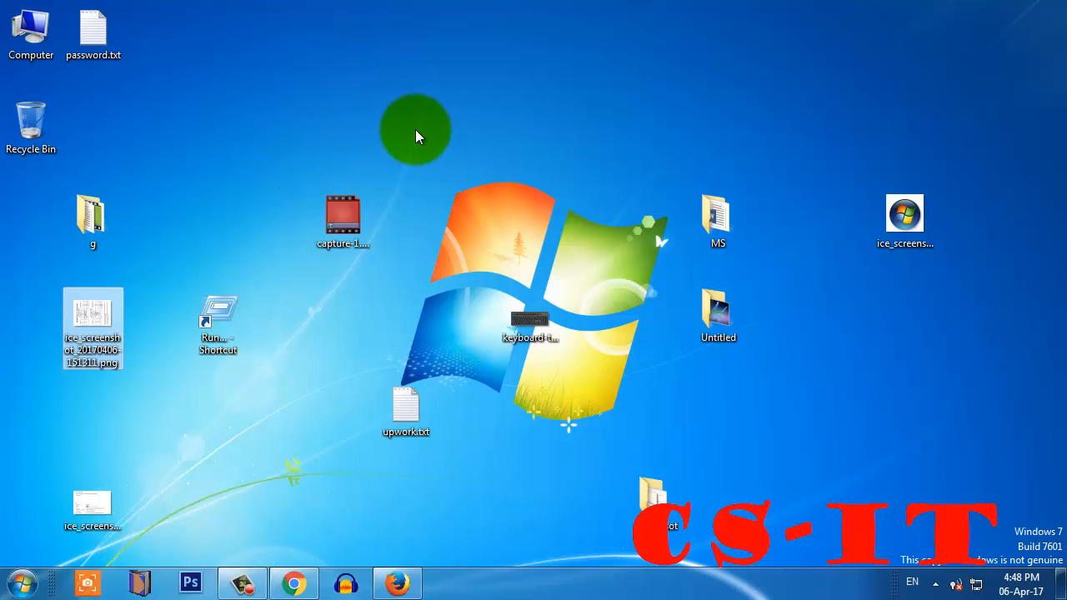
Turn on automatic arrangement of the desktop icons and try to move the two ice_screenshot images out of their column.
{"action": "right_click", "coordinate": [432, 118]}
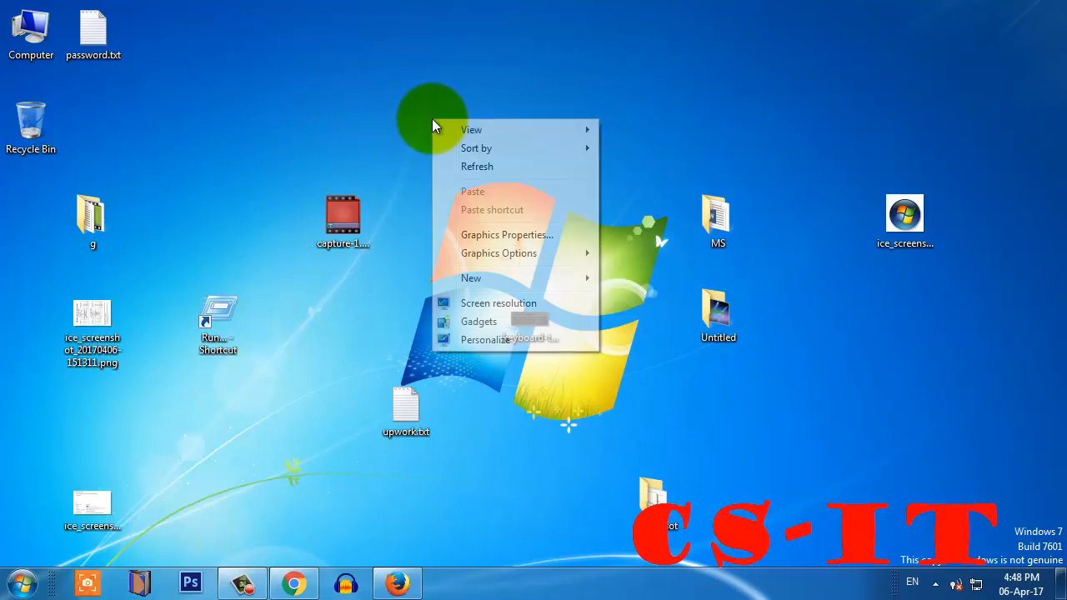
{"action": "mouse_move", "coordinate": [479, 140]}
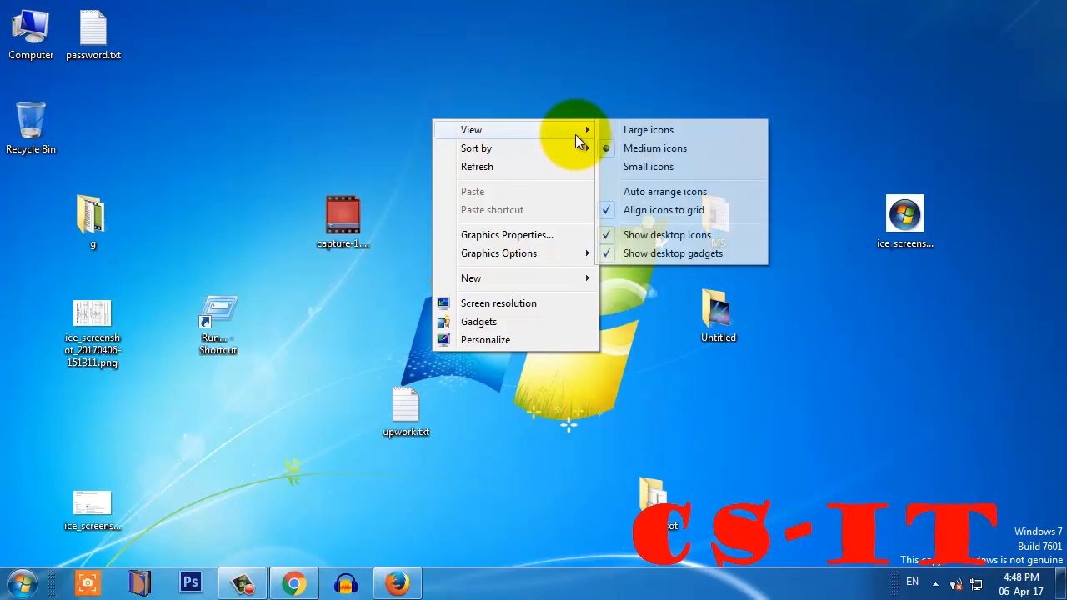
{"action": "left_click", "coordinate": [507, 129]}
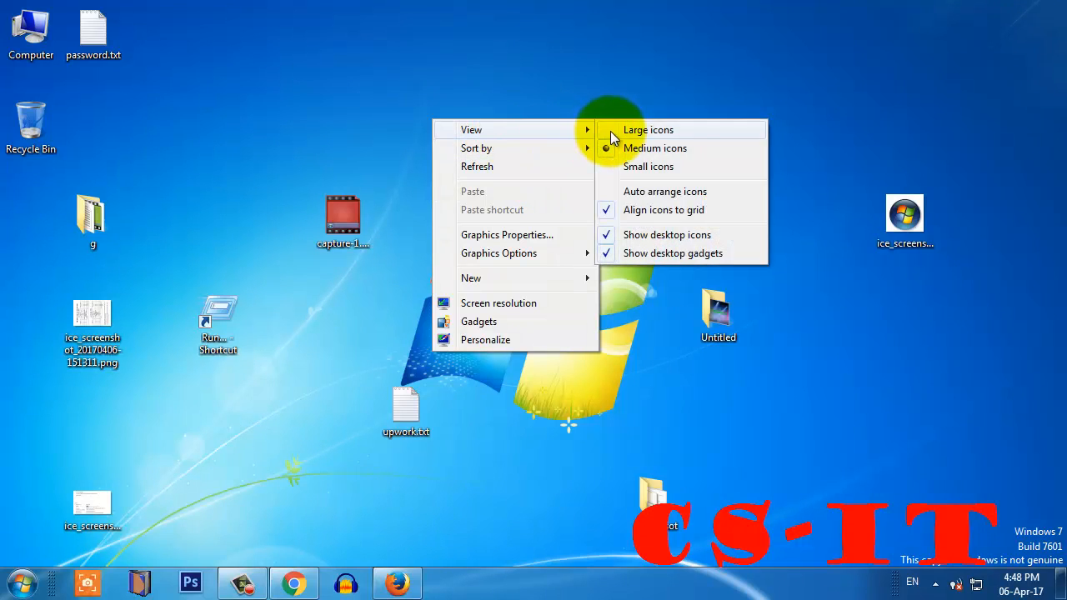
{"action": "left_click", "coordinate": [608, 194]}
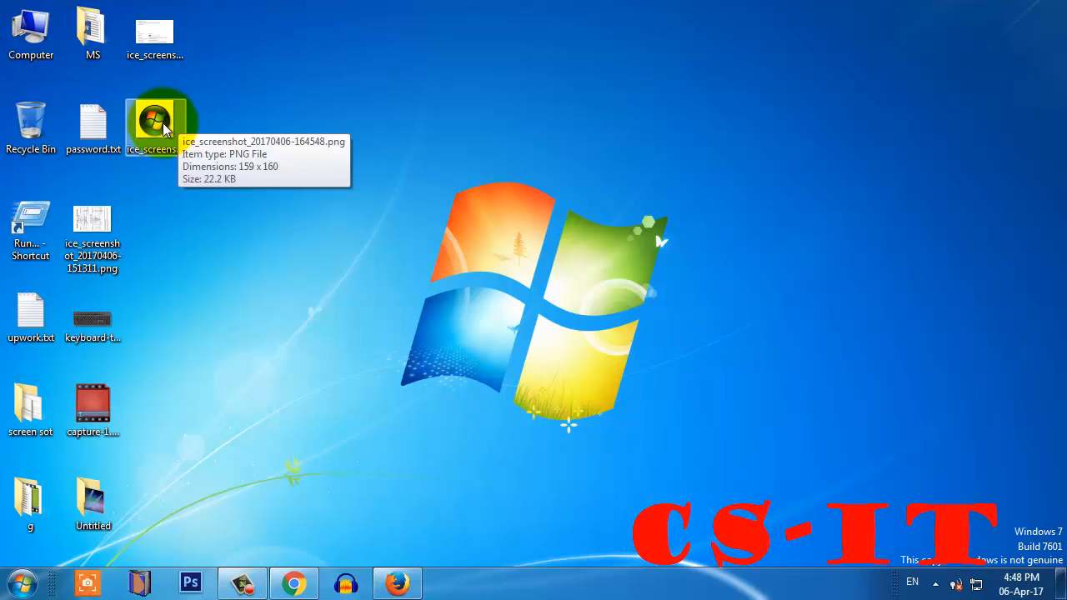
{"action": "left_click_drag", "start_coordinate": [162, 122], "coordinate": [777, 234]}
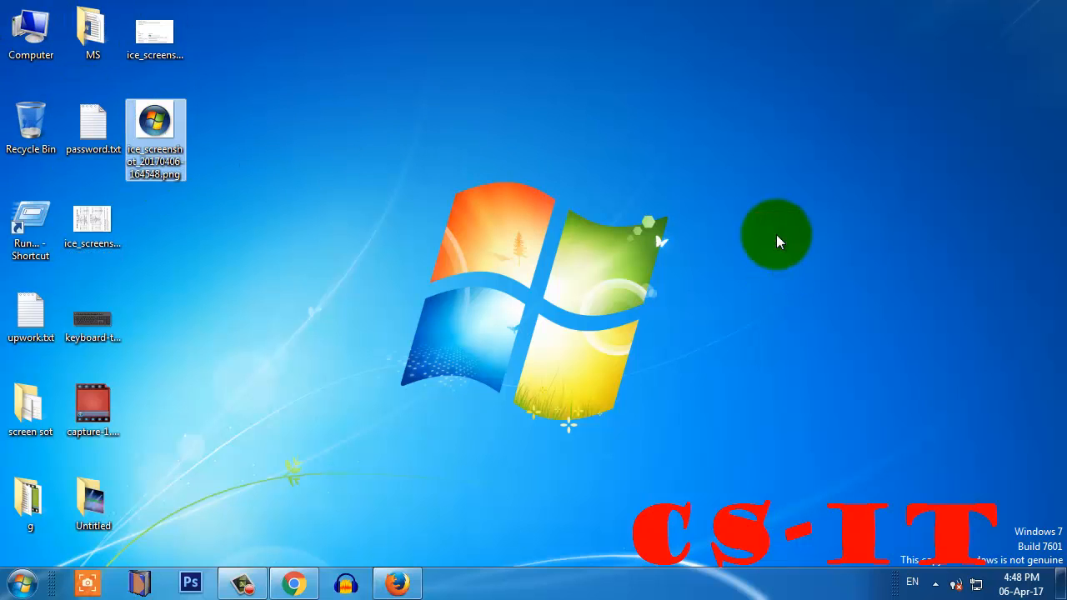
{"action": "left_click_drag", "start_coordinate": [153, 28], "coordinate": [657, 154]}
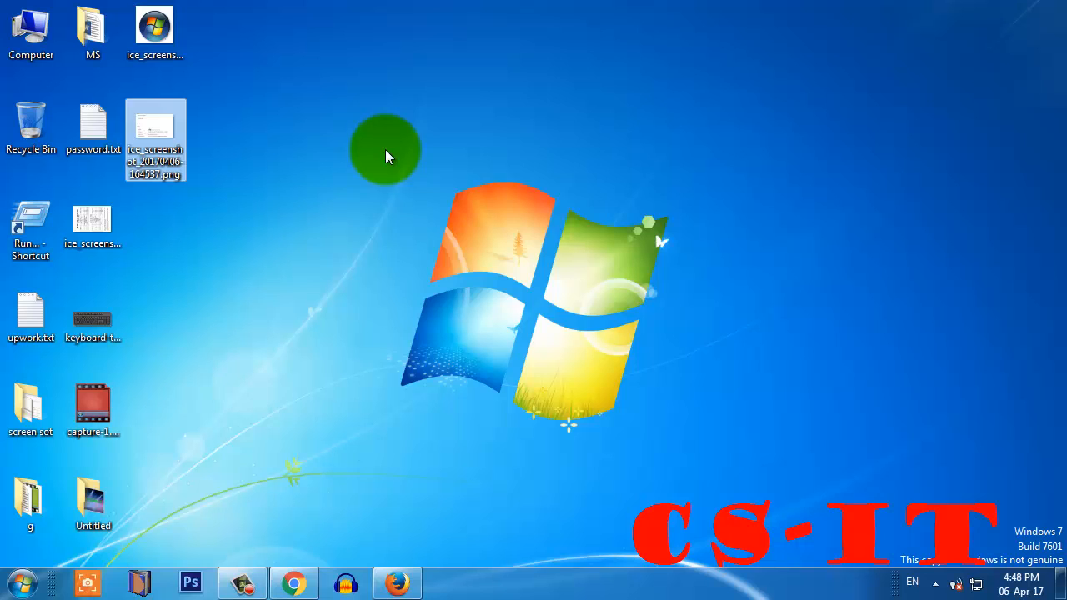
Turn off automatic icon arrangement and move ice_screenshot_20170406-164537.png one column farther from the other desktop icons.
{"action": "right_click", "coordinate": [371, 137]}
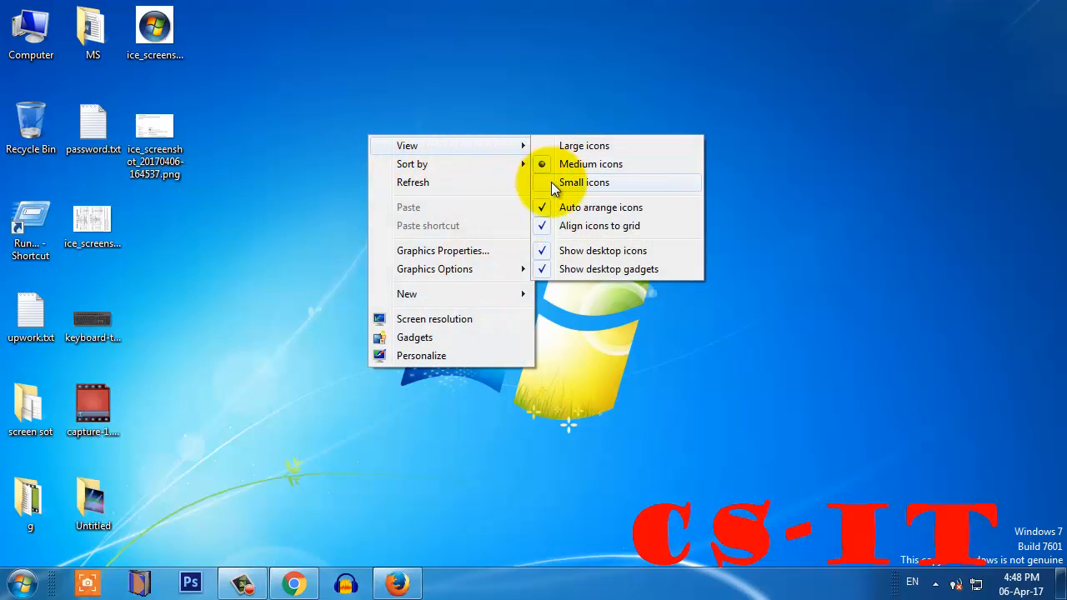
{"action": "left_click", "coordinate": [546, 208]}
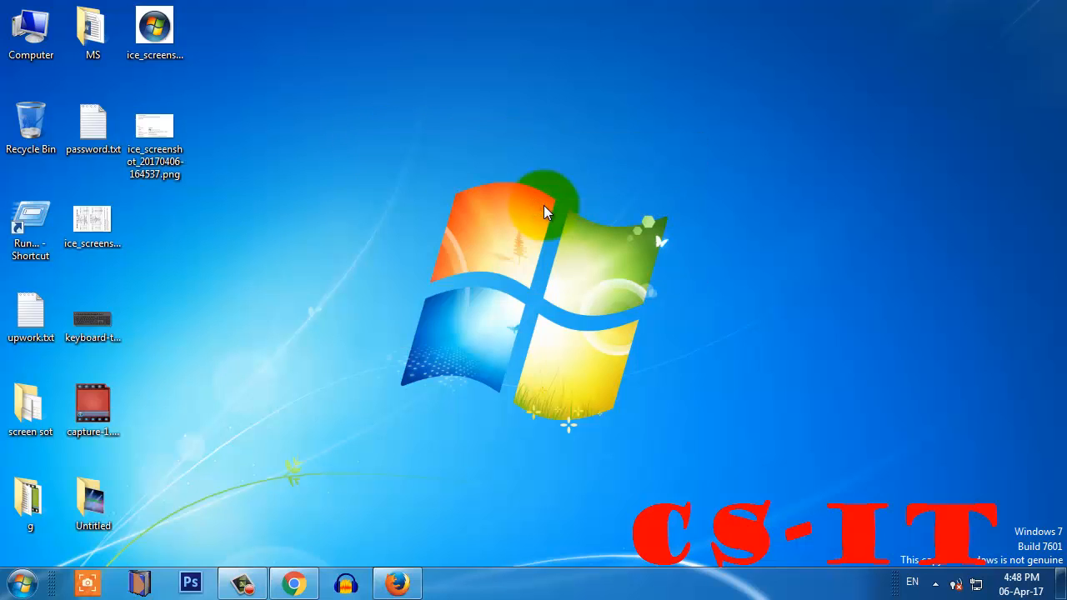
{"action": "left_click_drag", "start_coordinate": [156, 141], "coordinate": [483, 142]}
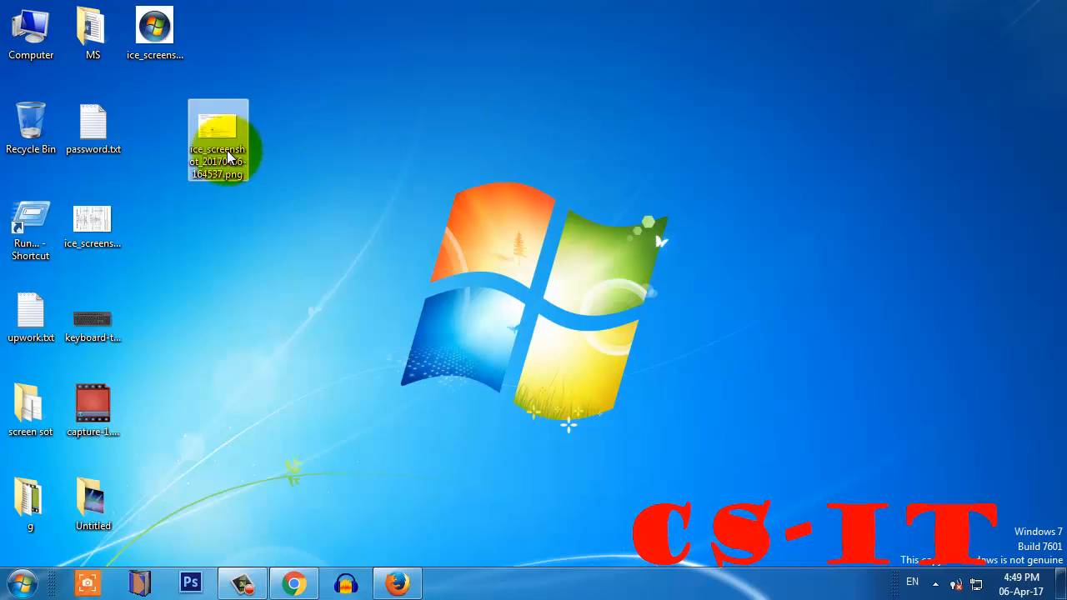
Set the desktop icon size to Large icons.
{"action": "right_click", "coordinate": [339, 143]}
{"action": "mouse_move", "coordinate": [379, 151]}
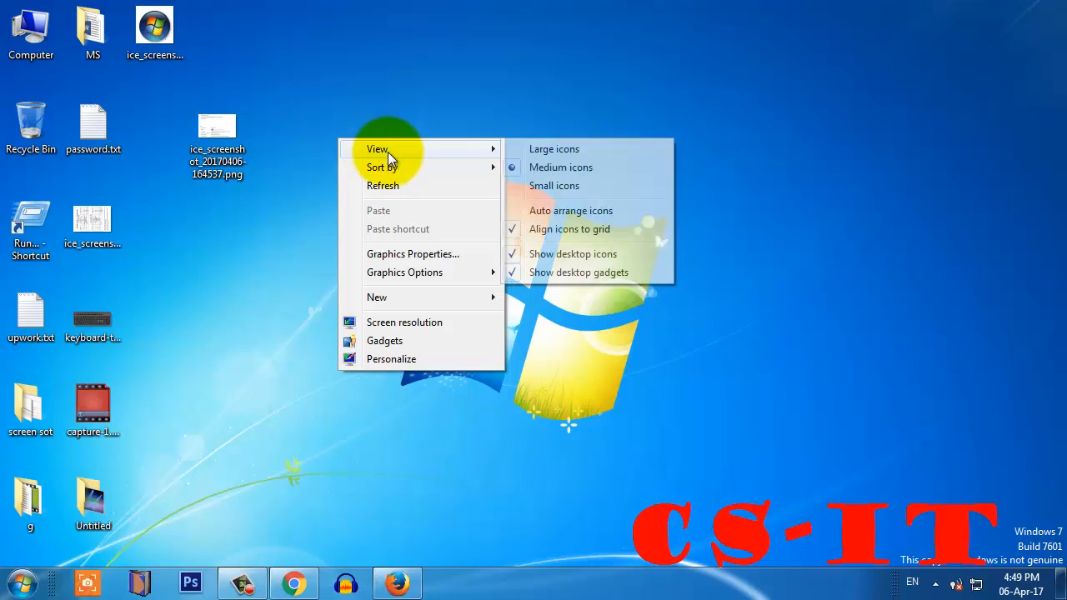
{"action": "left_click", "coordinate": [518, 153]}
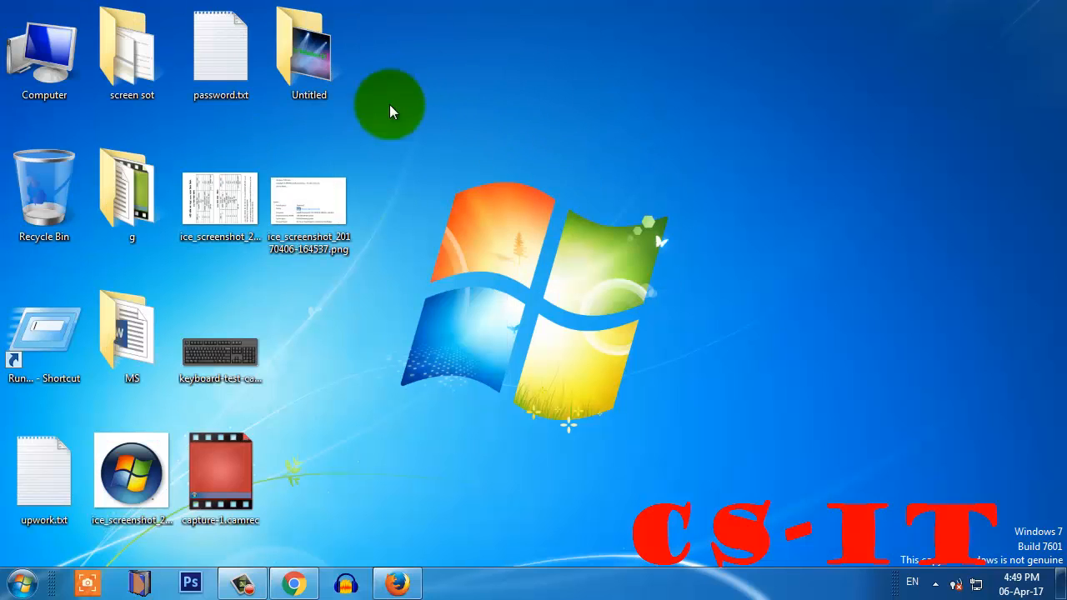
Set the desktop icon size to Small icons.
{"action": "right_click", "coordinate": [496, 90]}
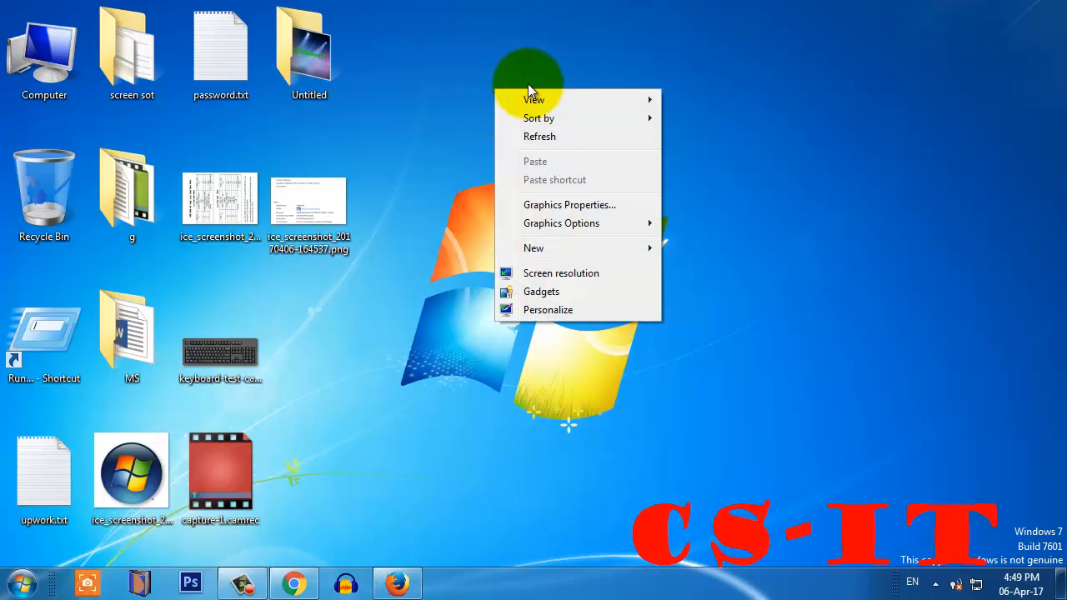
{"action": "mouse_move", "coordinate": [543, 96]}
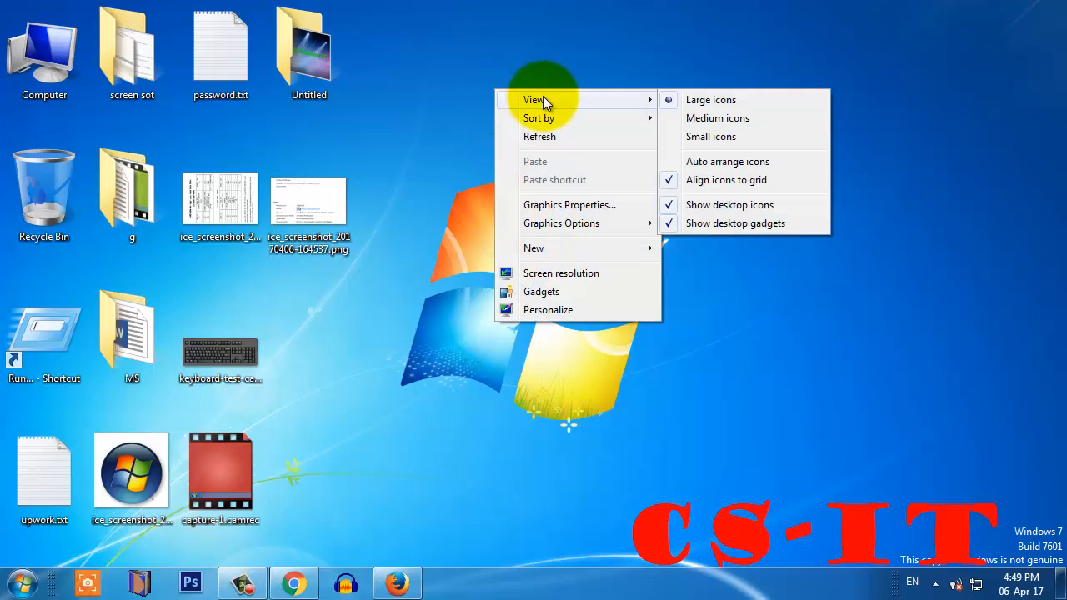
{"action": "left_click", "coordinate": [666, 137]}
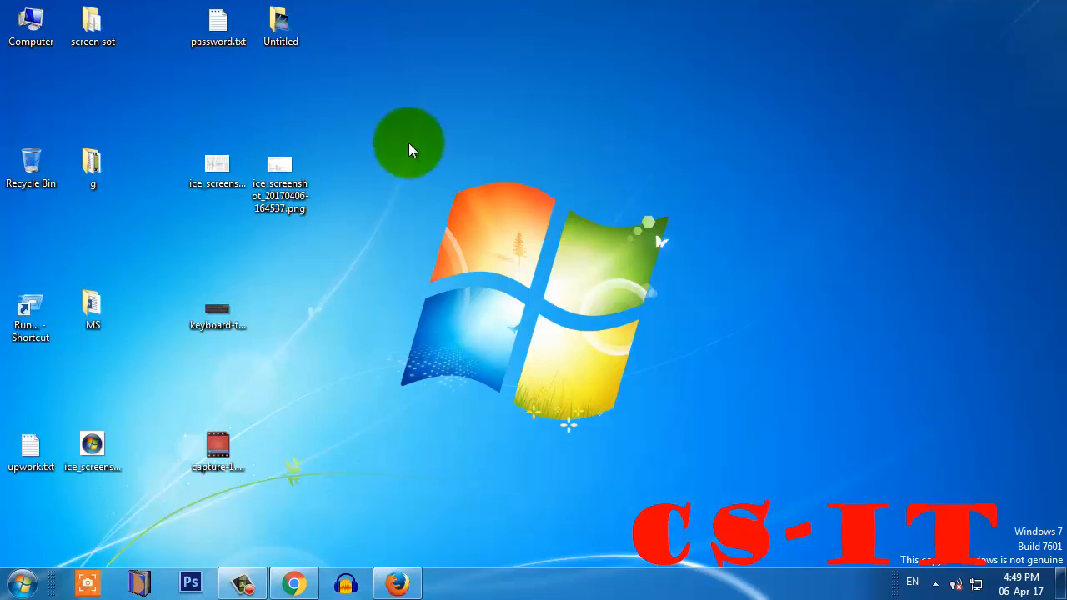
Set the desktop icon size to Medium icons.
{"action": "right_click", "coordinate": [445, 77]}
{"action": "mouse_move", "coordinate": [455, 88]}
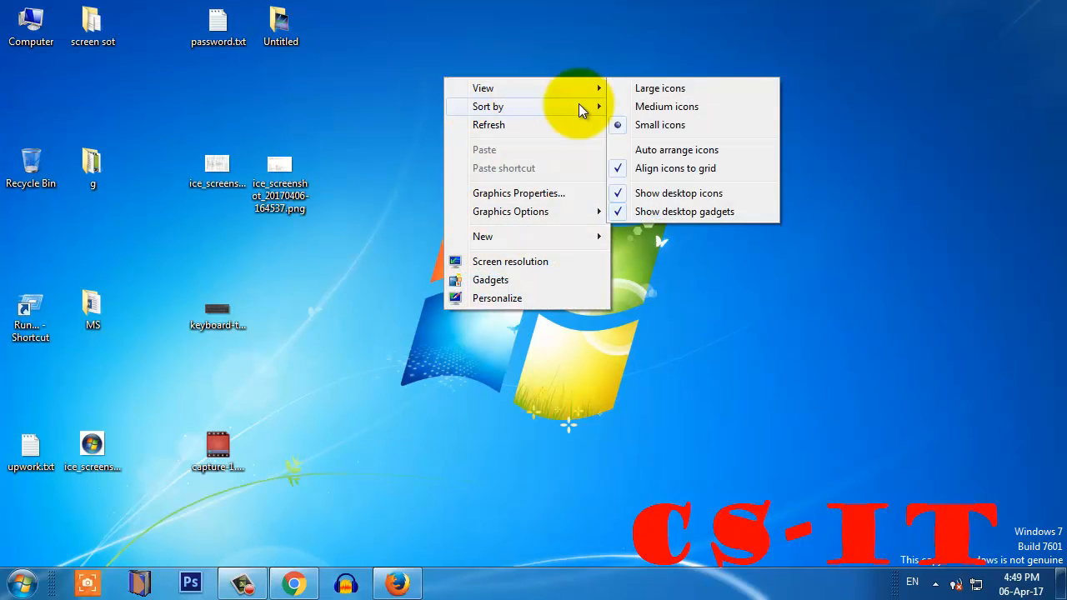
{"action": "left_click", "coordinate": [618, 108]}
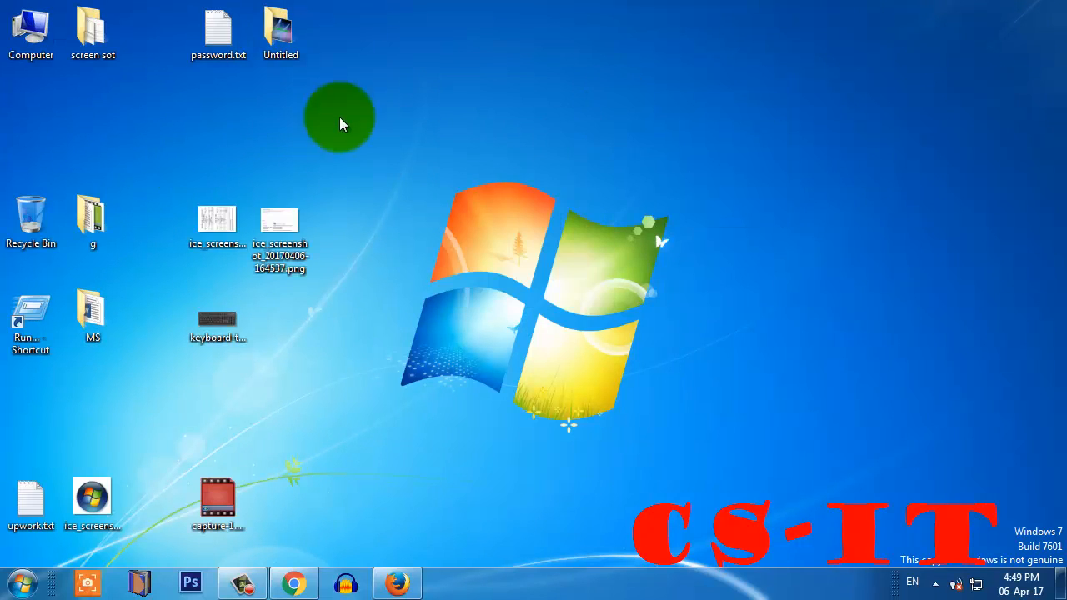
Turn on automatic arrangement so the desktop icons line up in columns without gaps.
{"action": "right_click", "coordinate": [391, 99]}
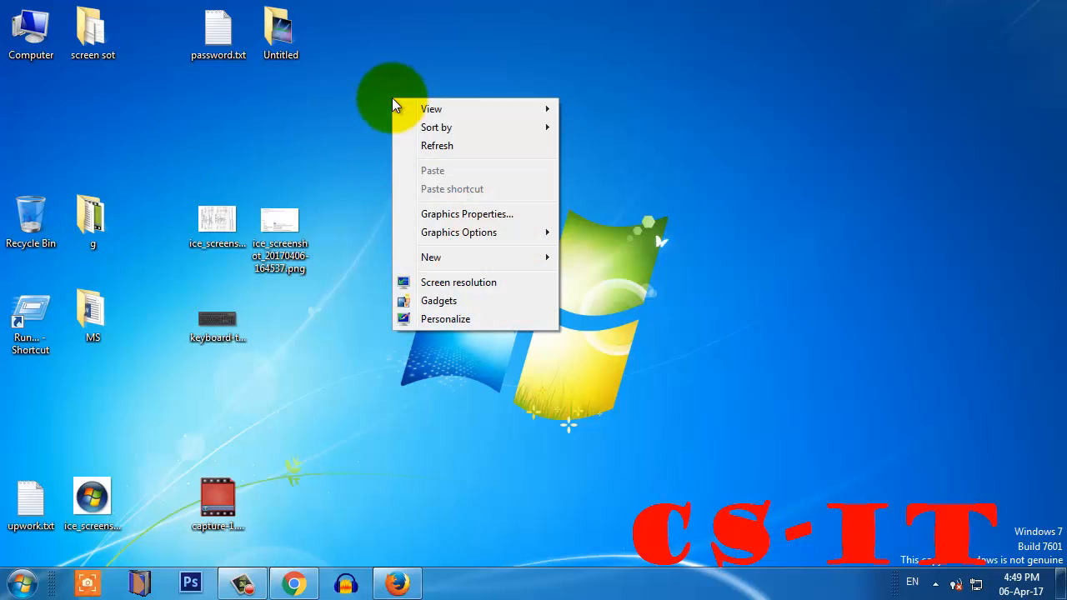
{"action": "mouse_move", "coordinate": [441, 110]}
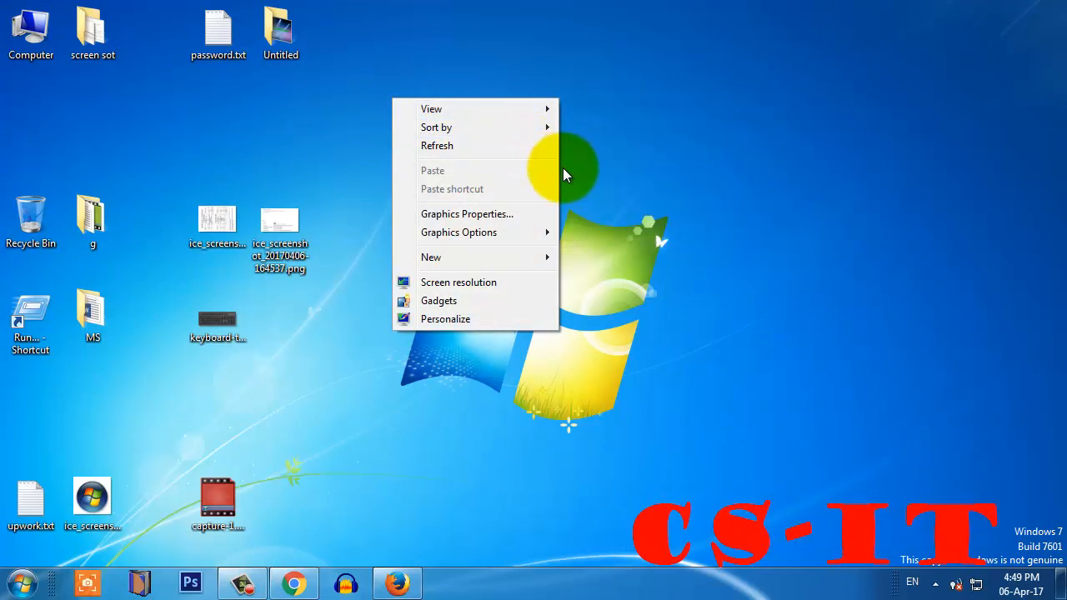
{"action": "mouse_move", "coordinate": [478, 111]}
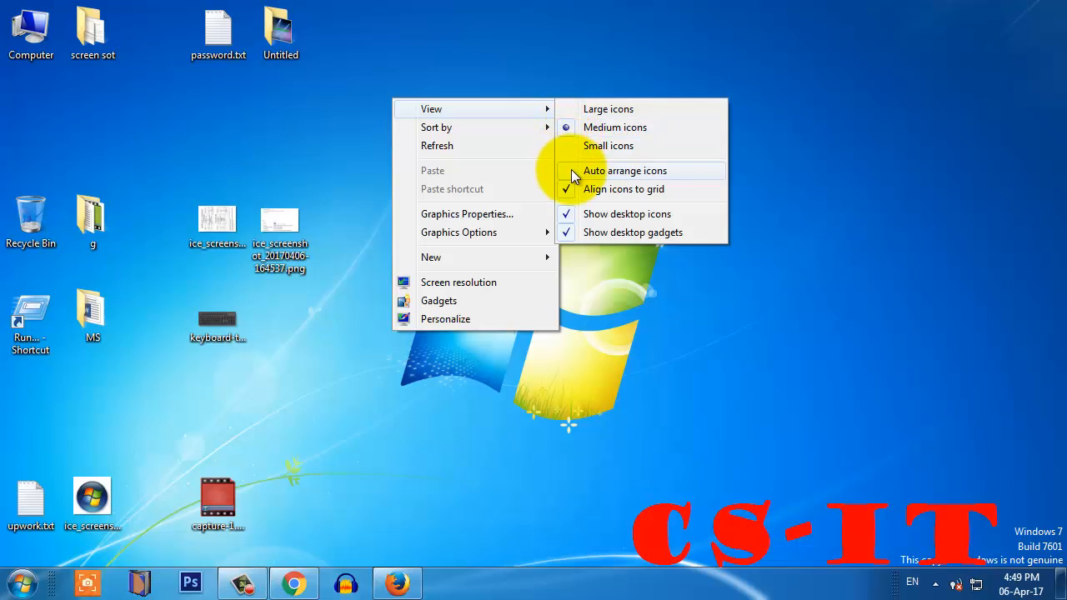
{"action": "left_click", "coordinate": [624, 171]}
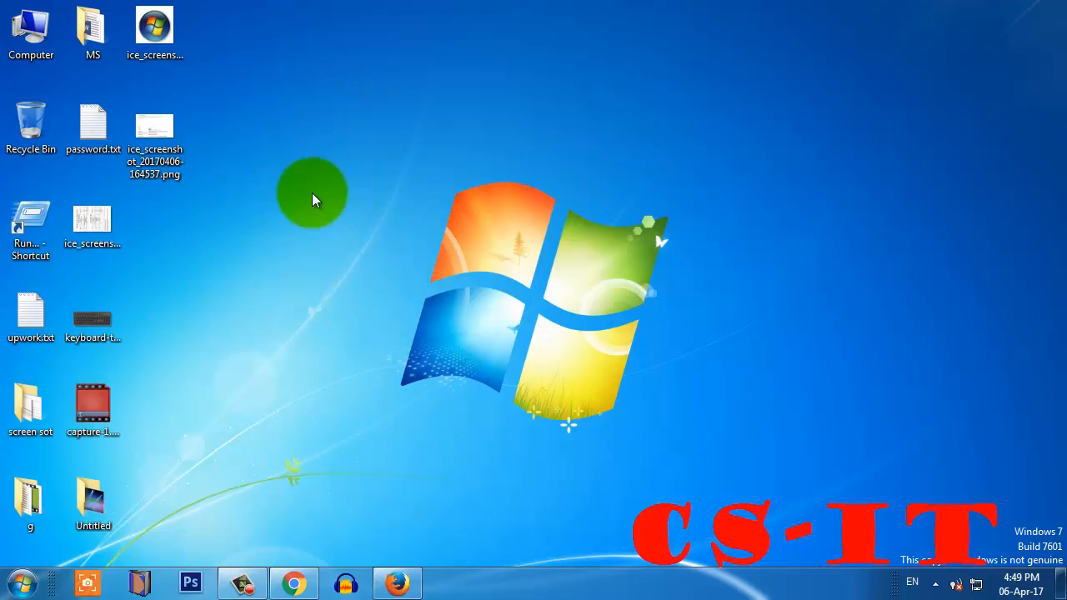
{"action": "left_click", "coordinate": [255, 128]}
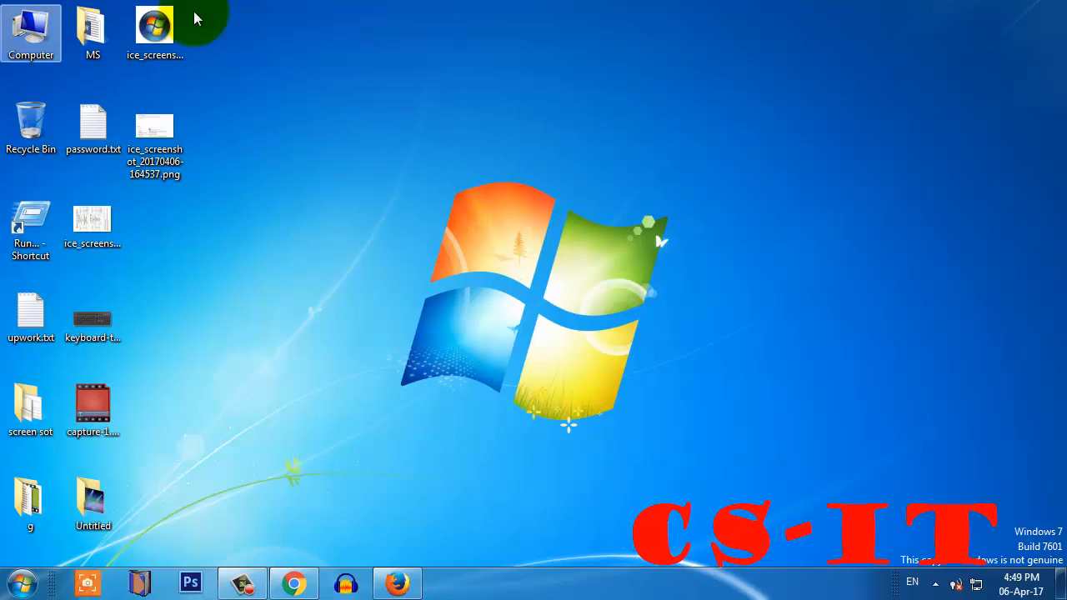
Hide all desktop icons by turning off Show desktop icons.
{"action": "right_click", "coordinate": [320, 114]}
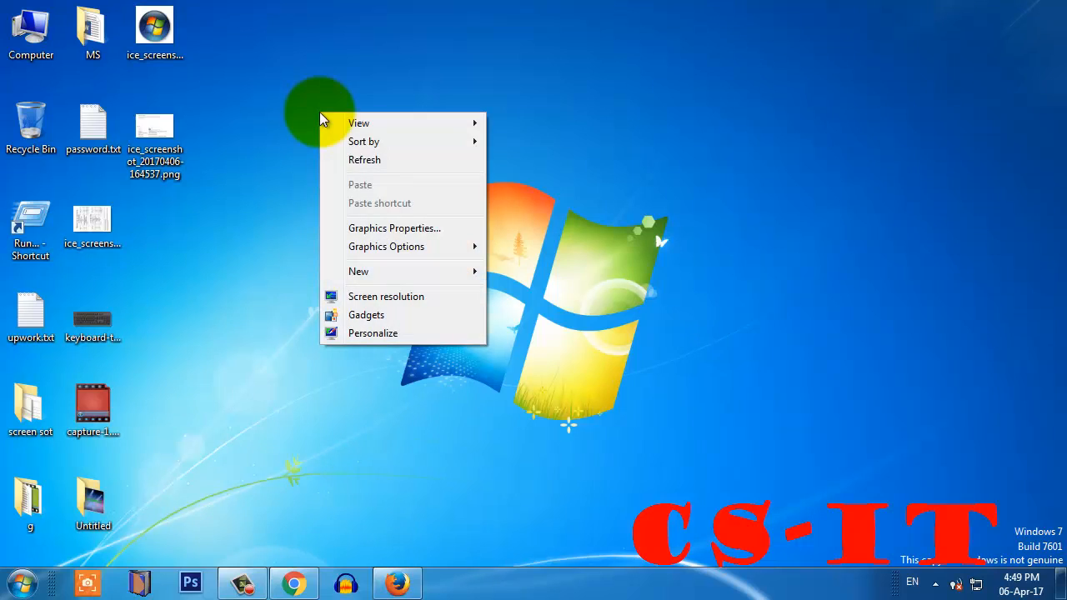
{"action": "mouse_move", "coordinate": [403, 126]}
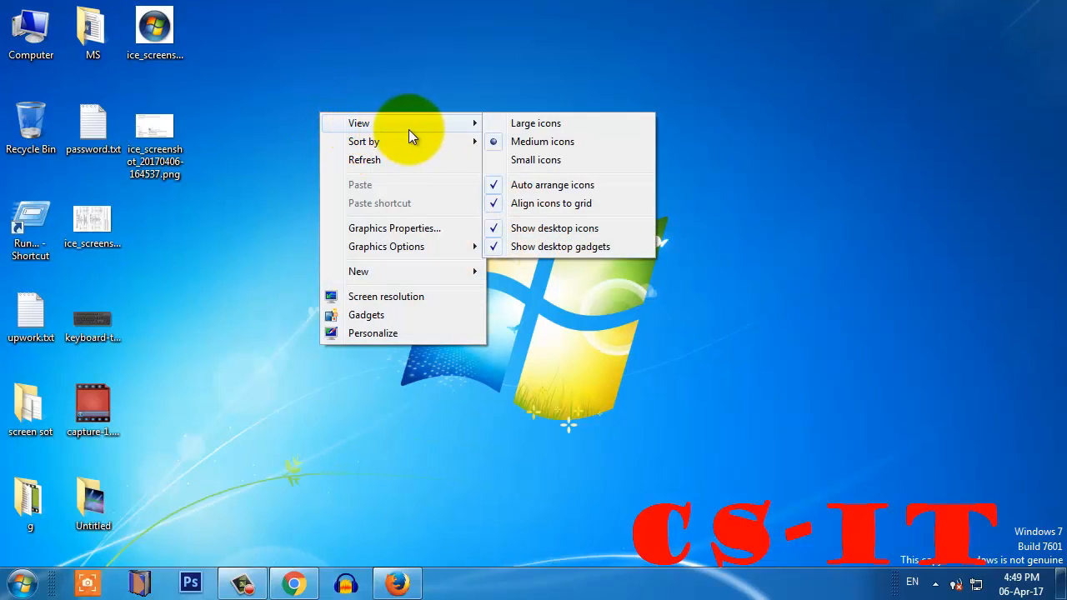
{"action": "left_click", "coordinate": [493, 227]}
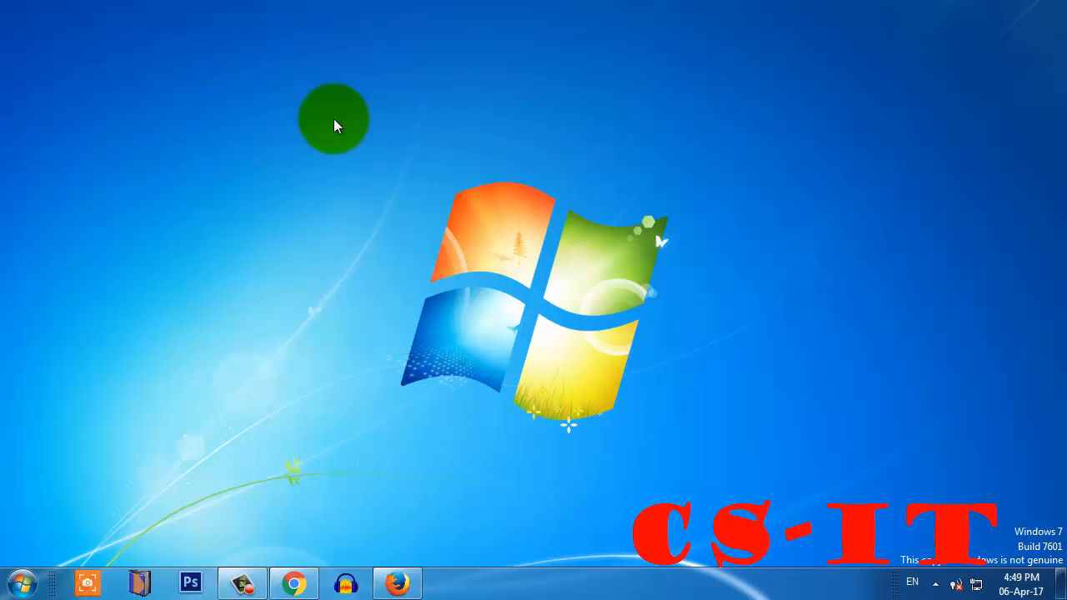
Bring the hidden icons back by turning on Show desktop icons.
{"action": "right_click", "coordinate": [356, 140]}
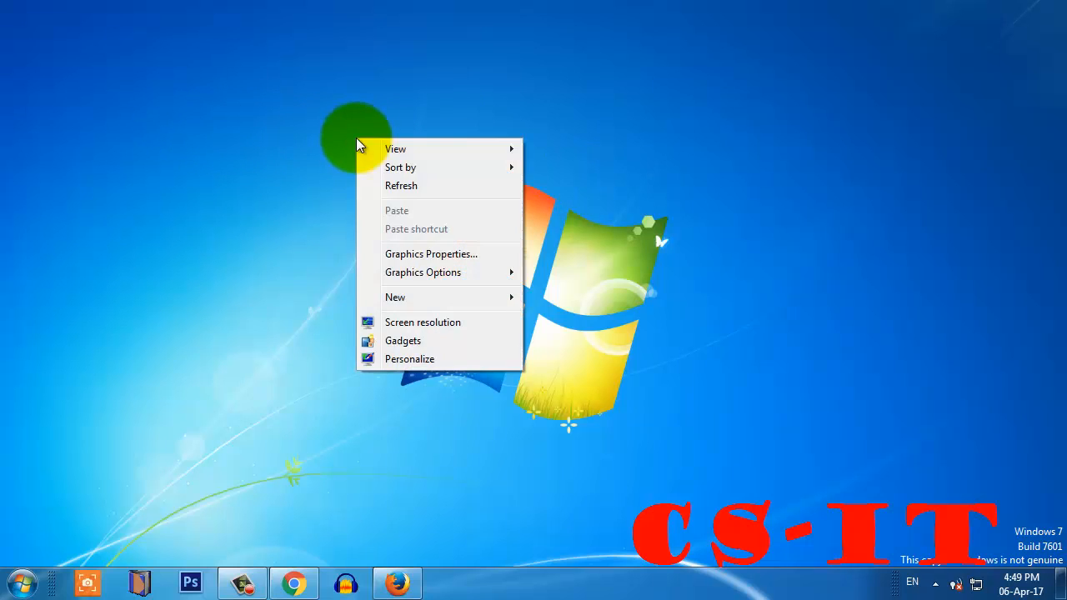
{"action": "left_click", "coordinate": [408, 155]}
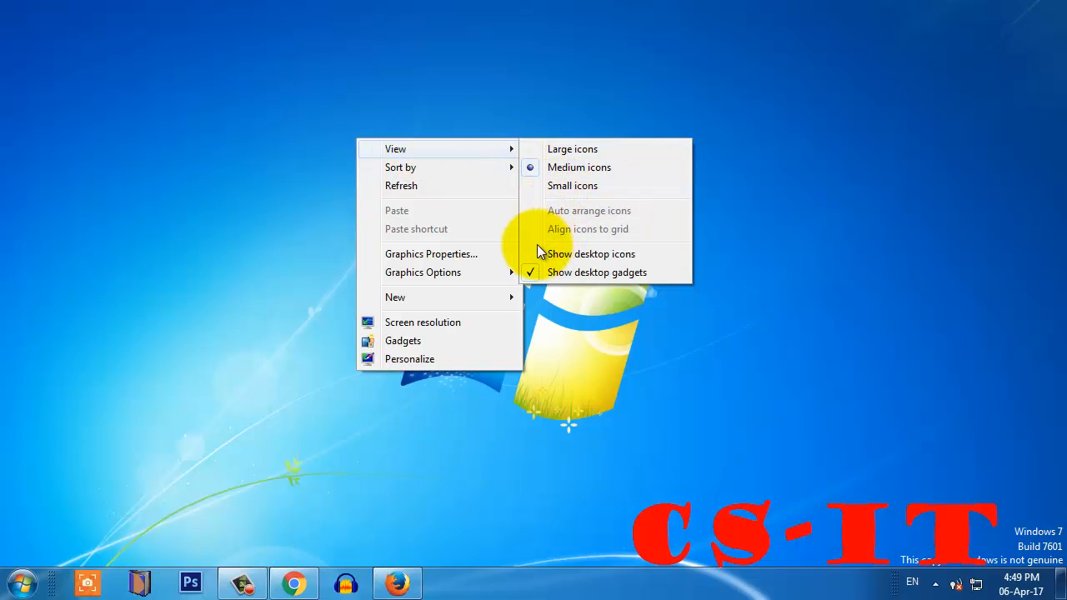
{"action": "left_click", "coordinate": [531, 255]}
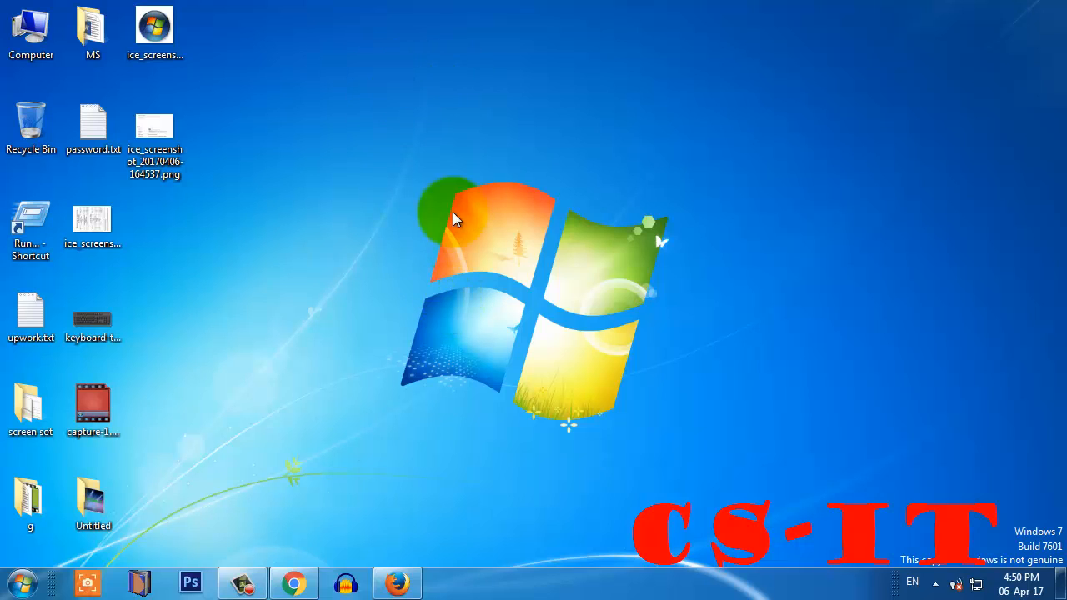
Open Computer in a maximized window and open the File+my work (E:) drive.
{"action": "double_click", "coordinate": [37, 36]}
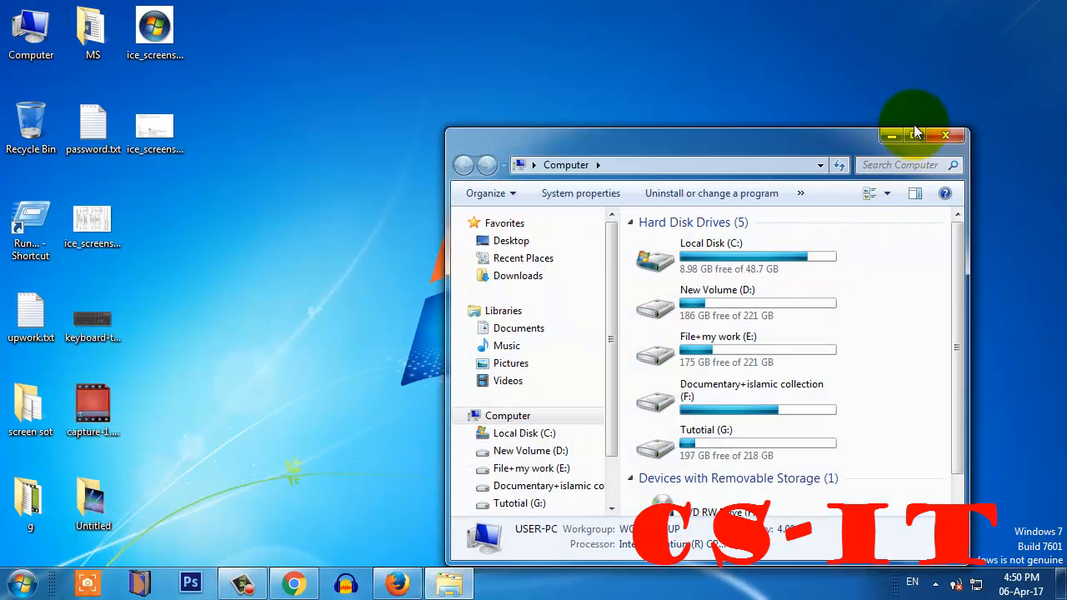
{"action": "left_click", "coordinate": [914, 135]}
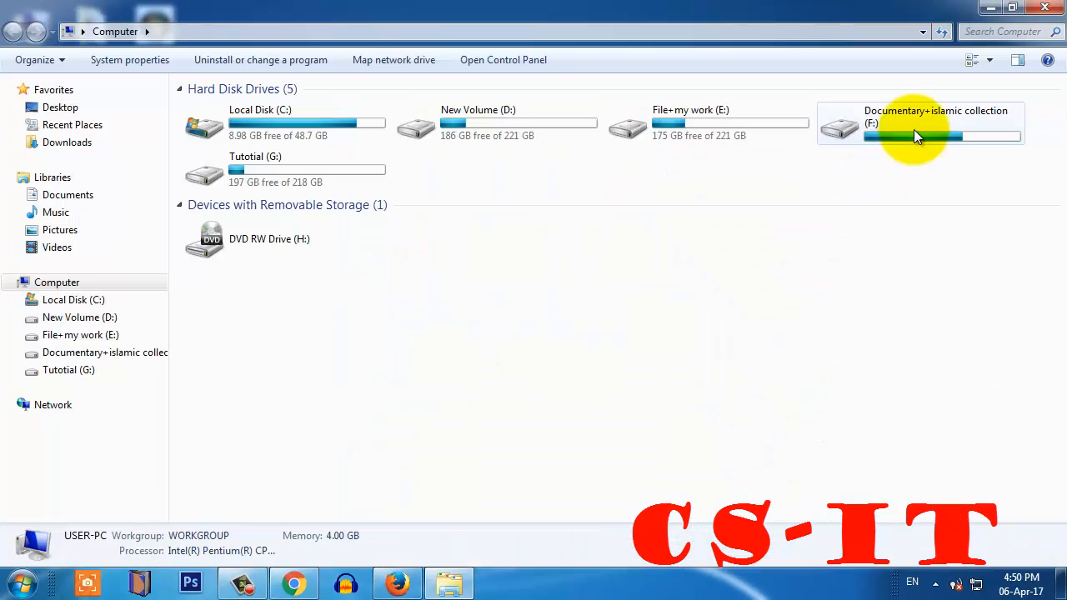
{"action": "double_click", "coordinate": [721, 117]}
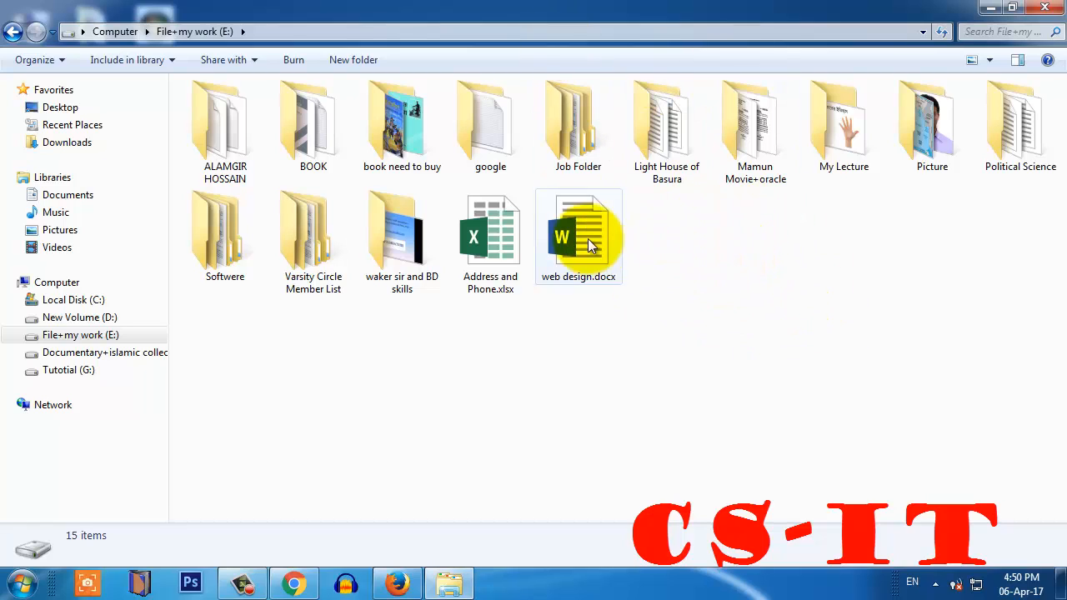
Change the view of the File+my work (E:) drive's contents to List.
{"action": "right_click", "coordinate": [738, 271]}
{"action": "mouse_move", "coordinate": [796, 273]}
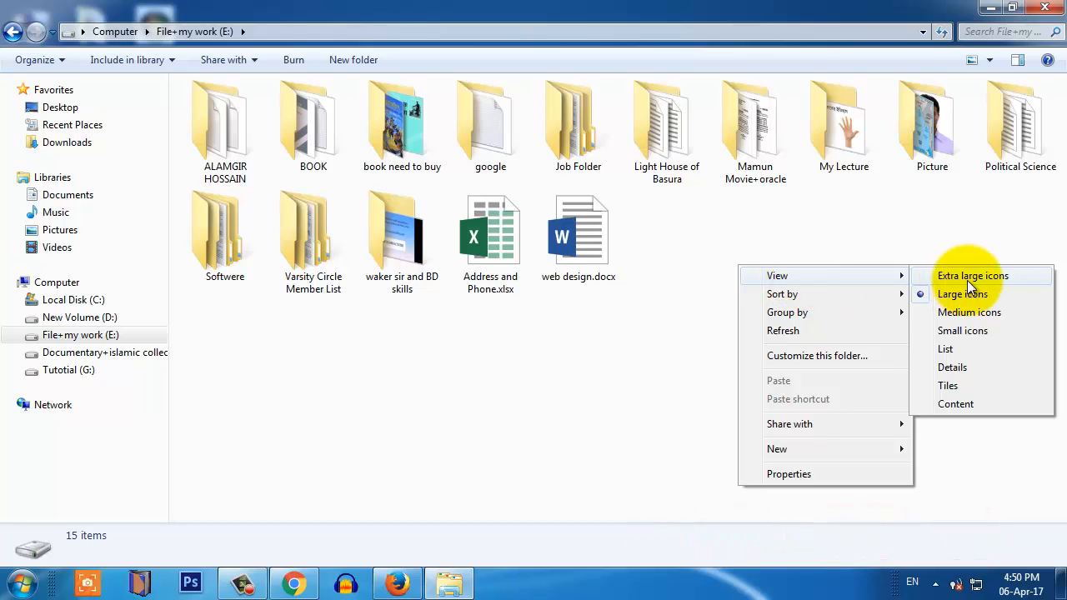
{"action": "left_click", "coordinate": [956, 348]}
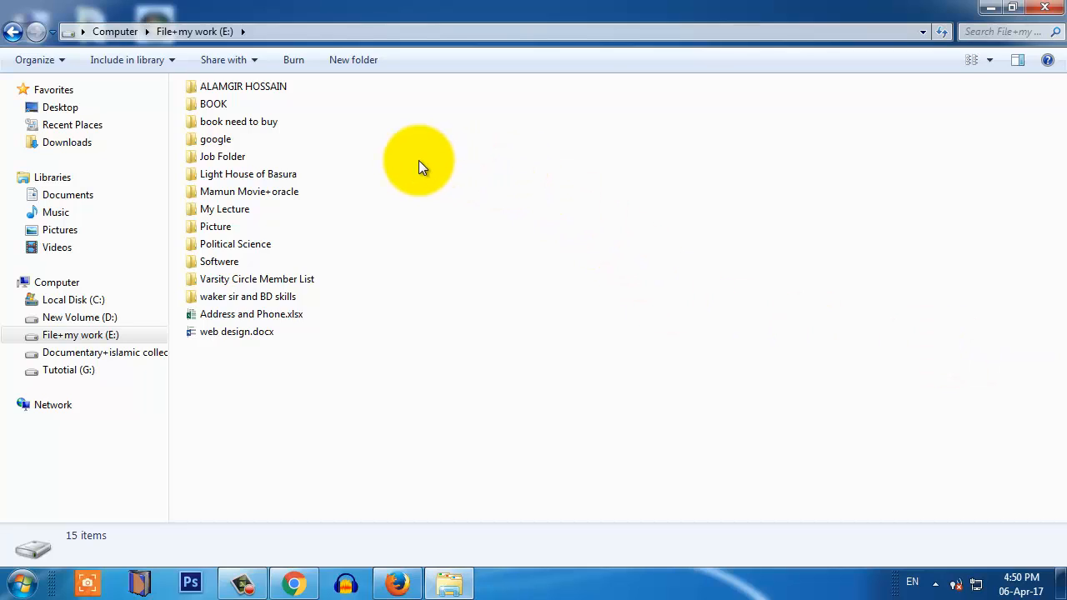
Draw a vertical blue annotation line alongside the listed folders and files of the File+my work (E:) drive.
{"action": "key", "text": "ctrl+2"}
{"action": "left_click_drag", "start_coordinate": [401, 93], "coordinate": [402, 336]}
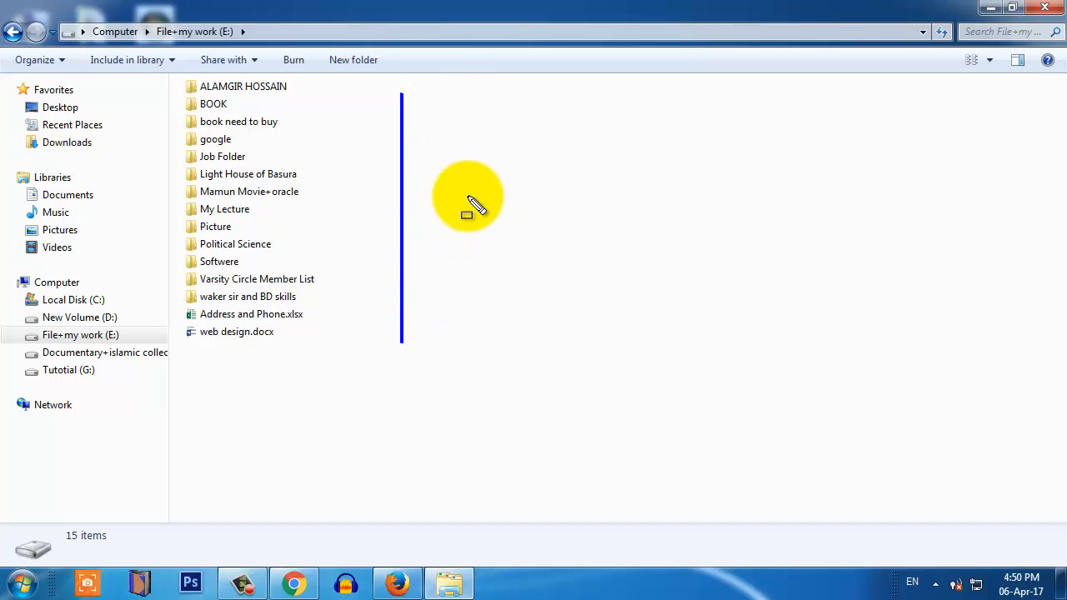
Change the view of the File+my work (E:) drive's contents to Details.
{"action": "right_click", "coordinate": [473, 165]}
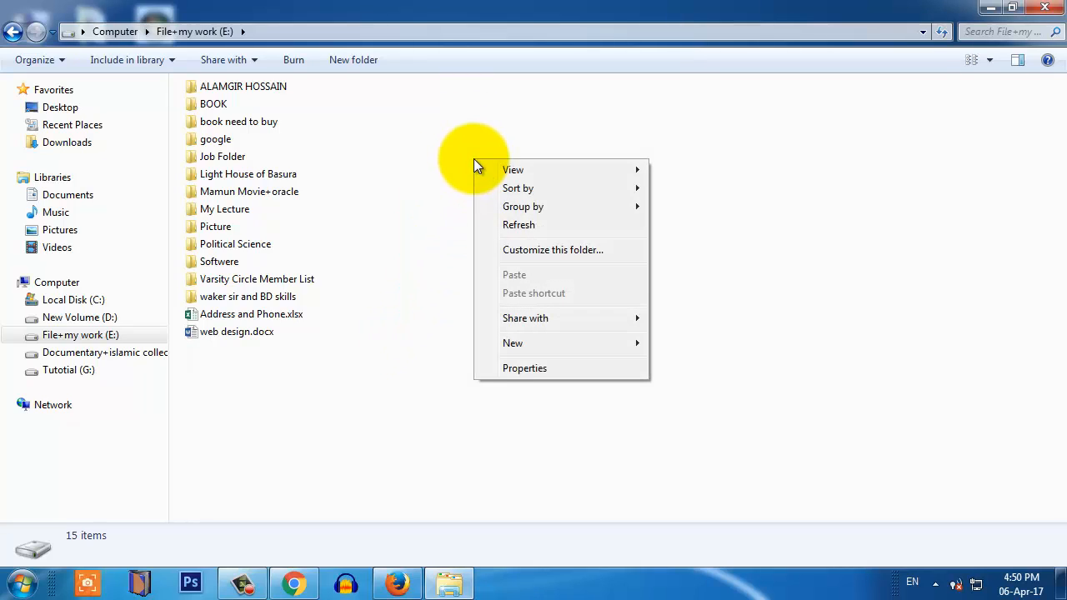
{"action": "mouse_move", "coordinate": [559, 170]}
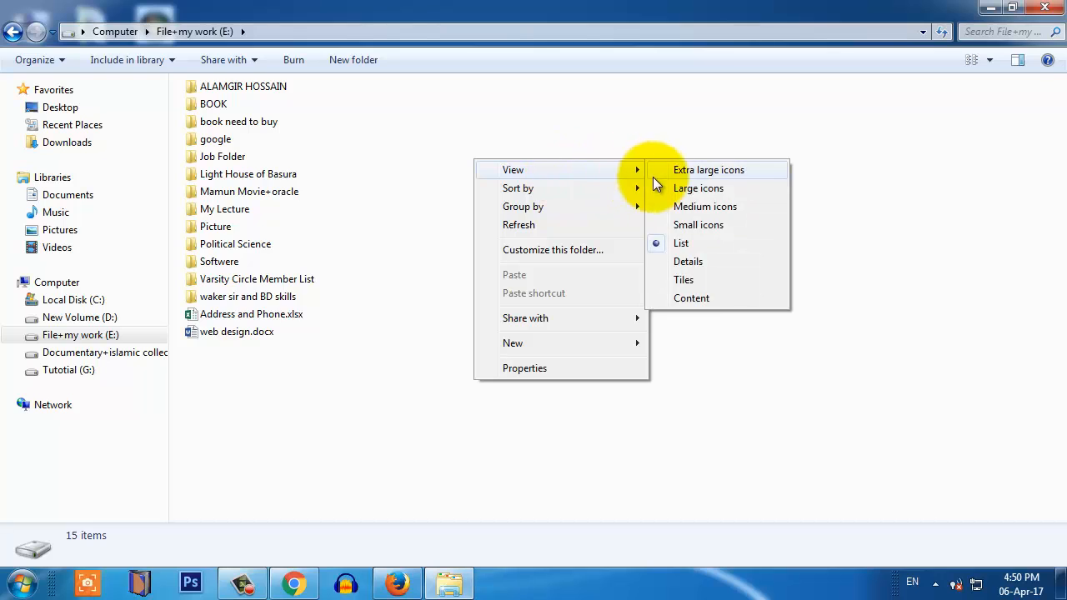
{"action": "left_click", "coordinate": [688, 263]}
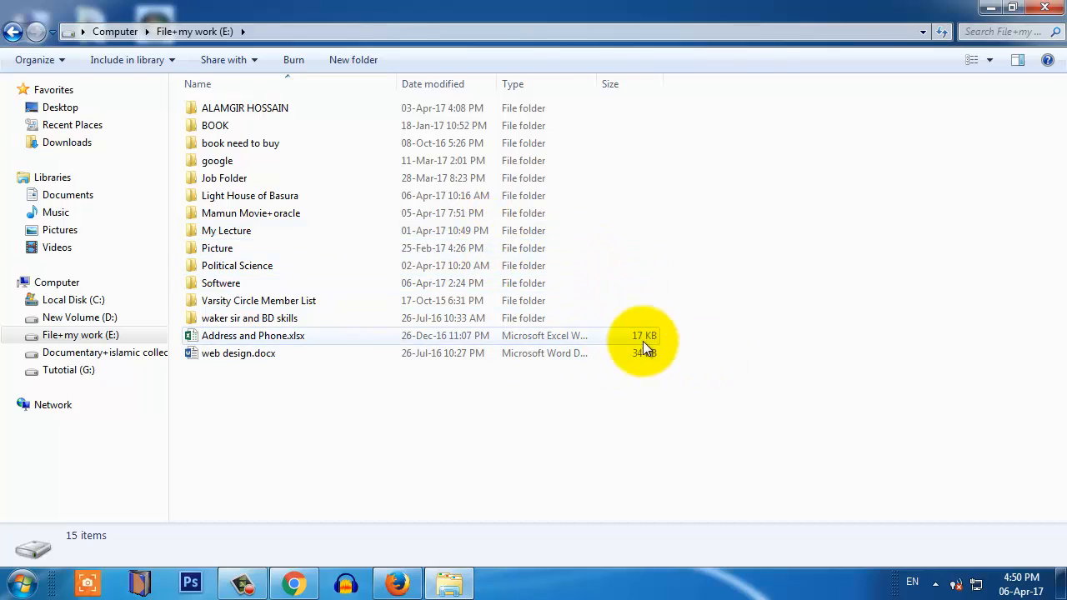
{"action": "left_click_drag", "start_coordinate": [630, 337], "coordinate": [575, 200]}
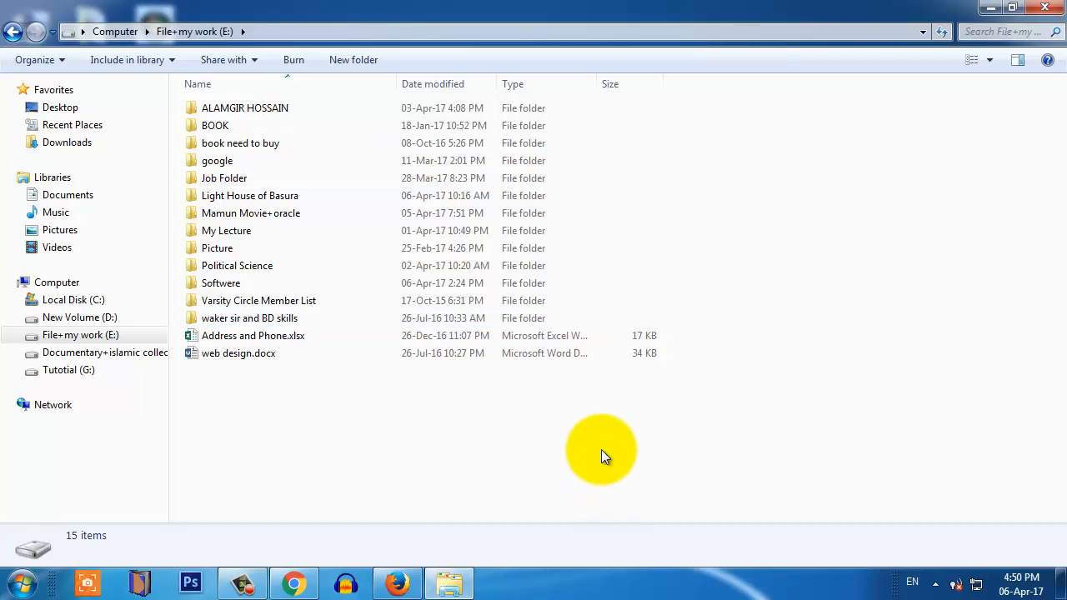
Change the view of the File+my work (E:) drive's contents to Tiles.
{"action": "right_click", "coordinate": [602, 449]}
{"action": "mouse_move", "coordinate": [668, 239]}
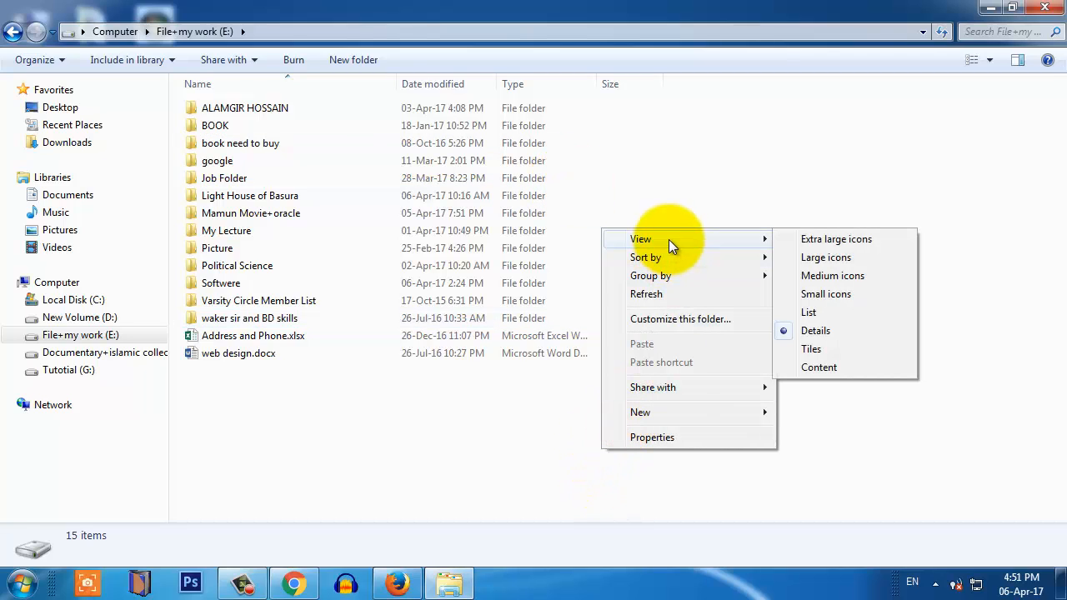
{"action": "left_click", "coordinate": [820, 349]}
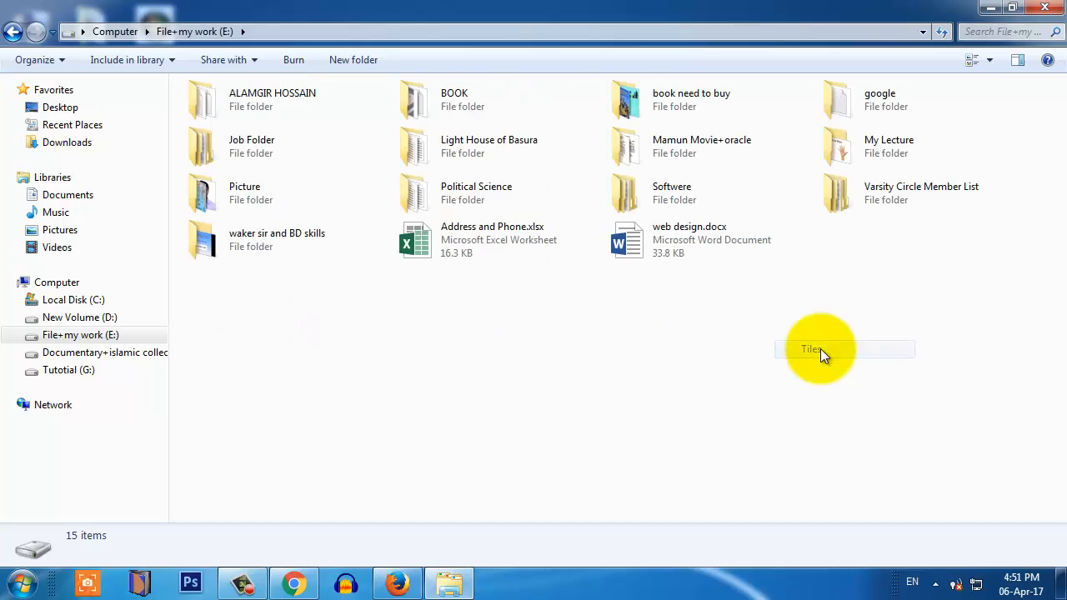